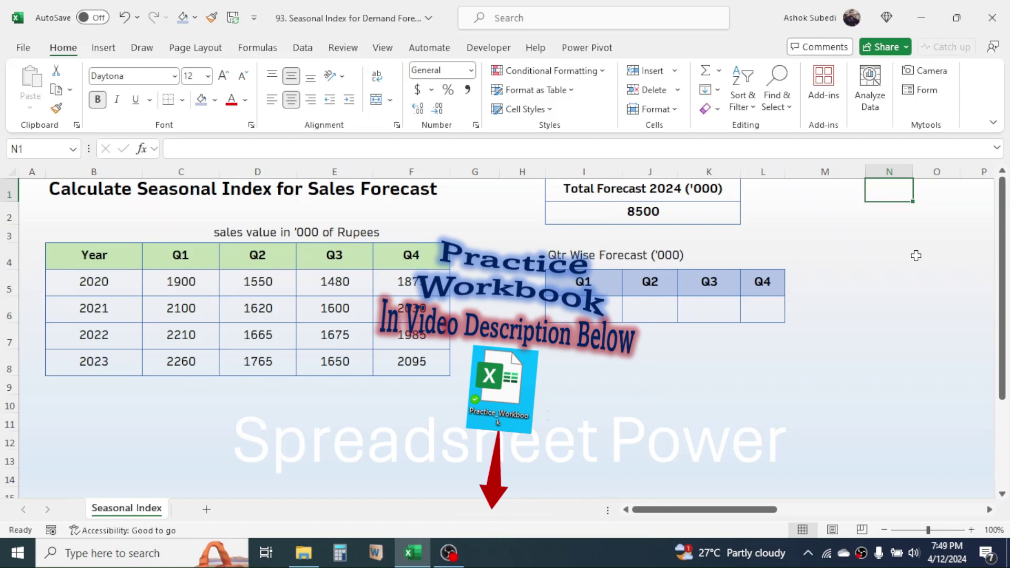
Step: Examine the 2020 to 2023 quarterly sales table and the empty quarter-wise forecast table
click(547, 354)
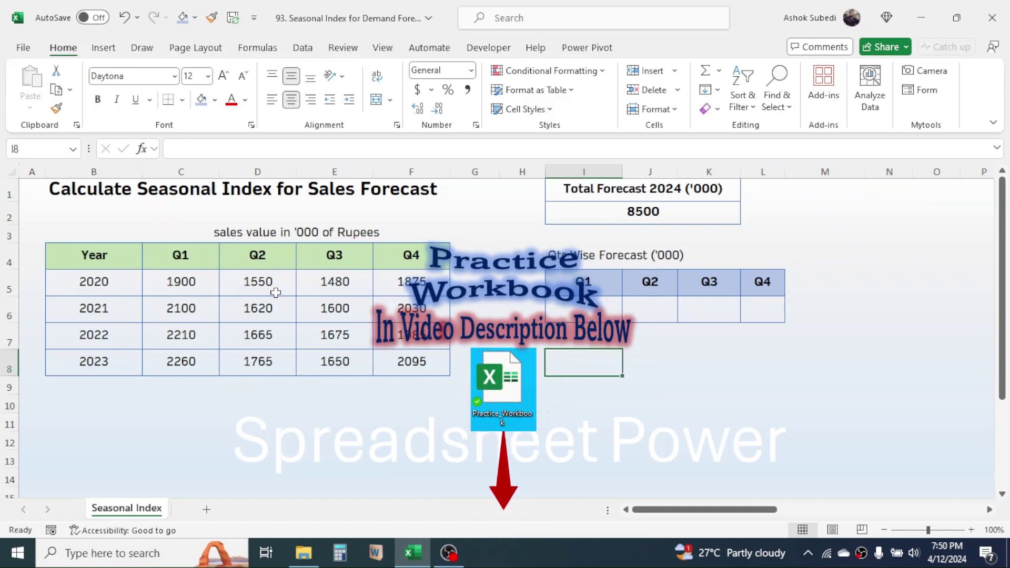
mouse_move(97, 255)
mouse_down()
mouse_move(112, 293)
mouse_move(194, 324)
mouse_move(397, 361)
mouse_up()
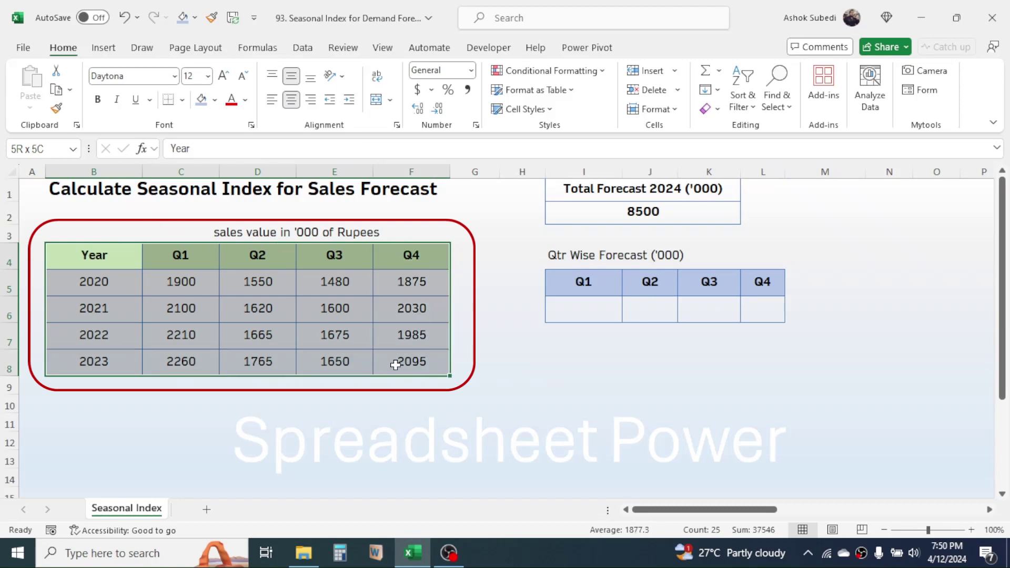
click(96, 285)
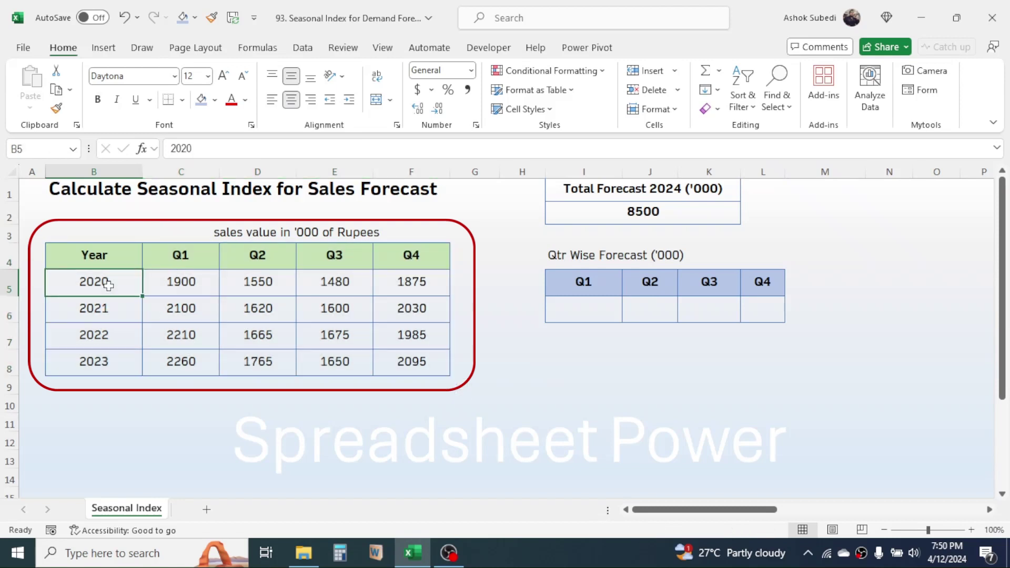
click(112, 365)
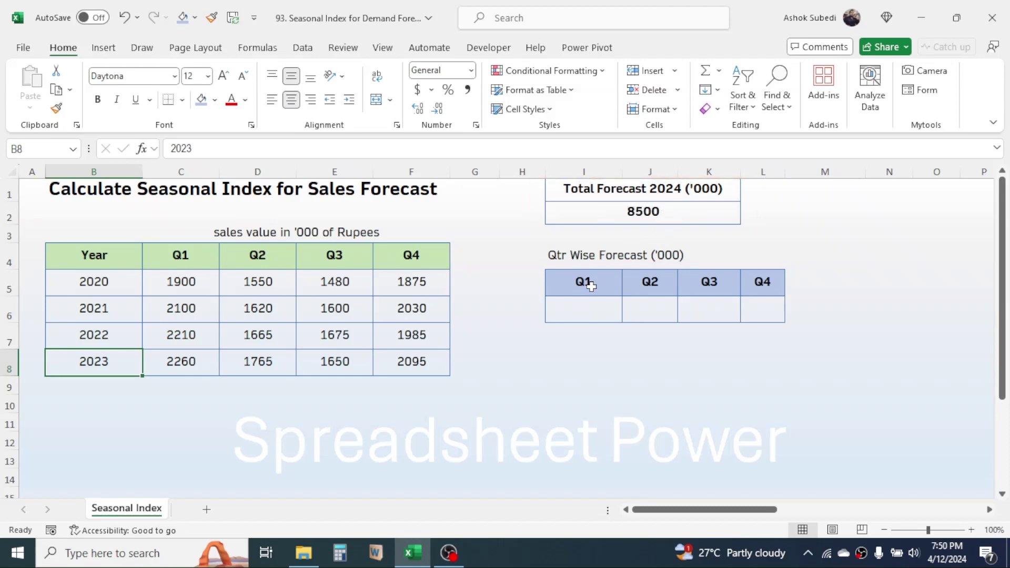
drag(583, 280, 598, 309)
drag(639, 279, 643, 303)
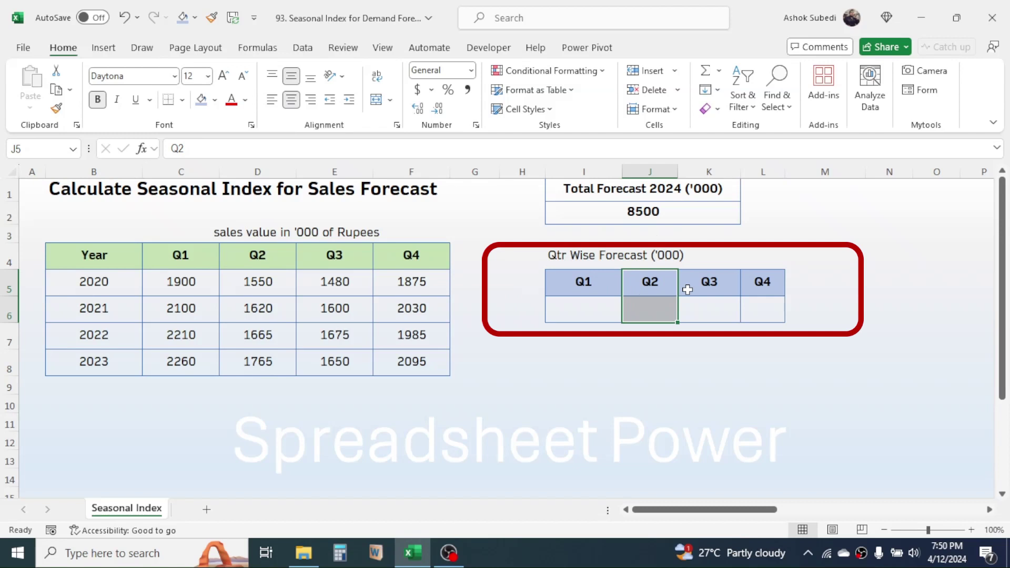
drag(706, 281, 707, 311)
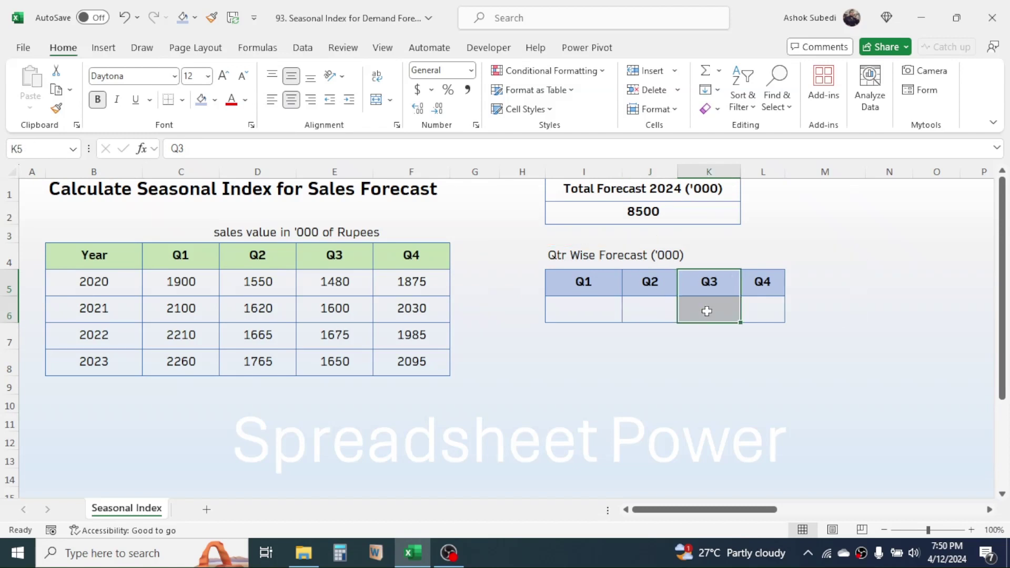
click(476, 278)
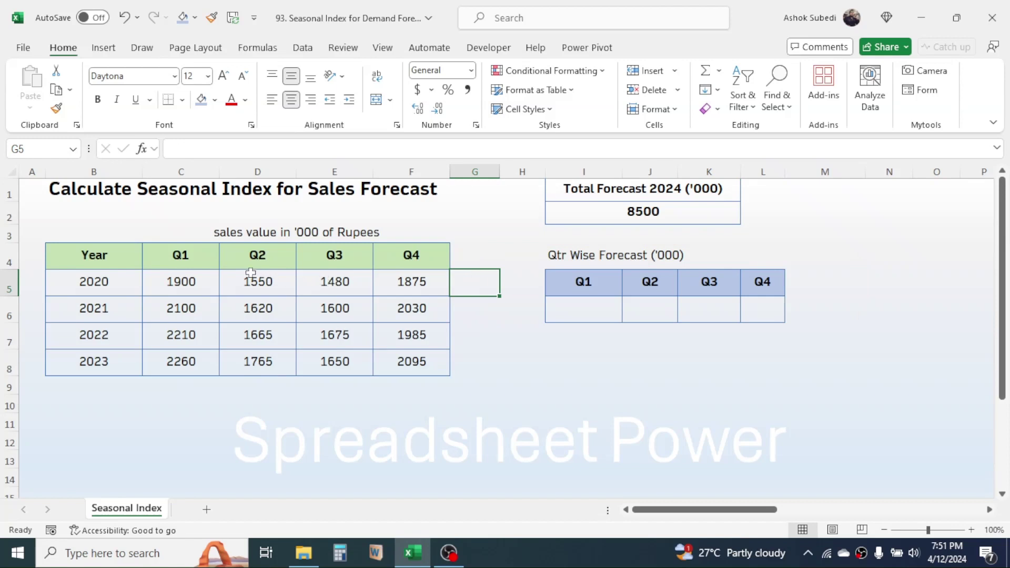
Step: Compare the past sales of the individual quarters and review the 2024 total forecast against its quarterly breakdown cells
drag(191, 258, 191, 339)
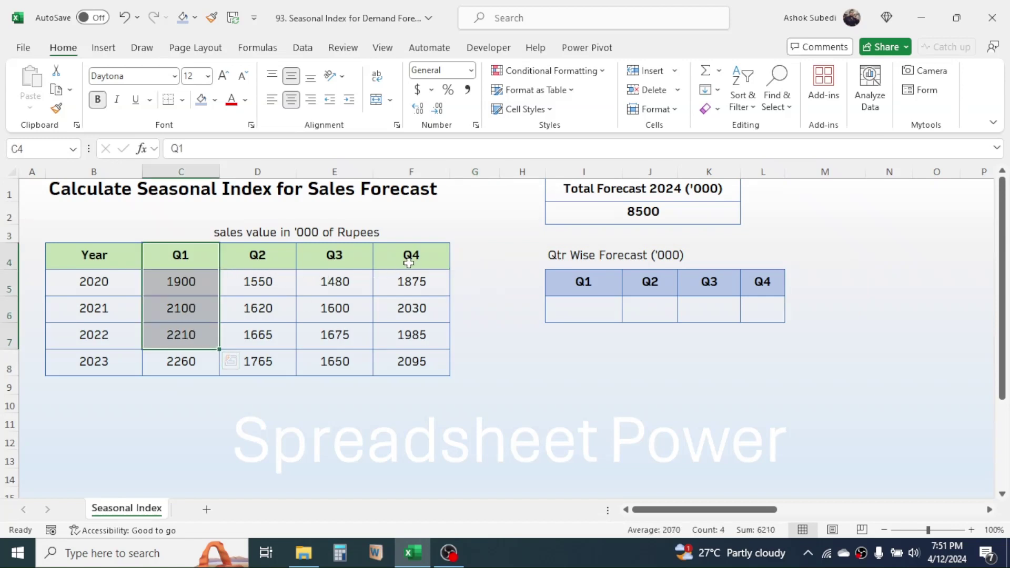
drag(409, 256, 416, 331)
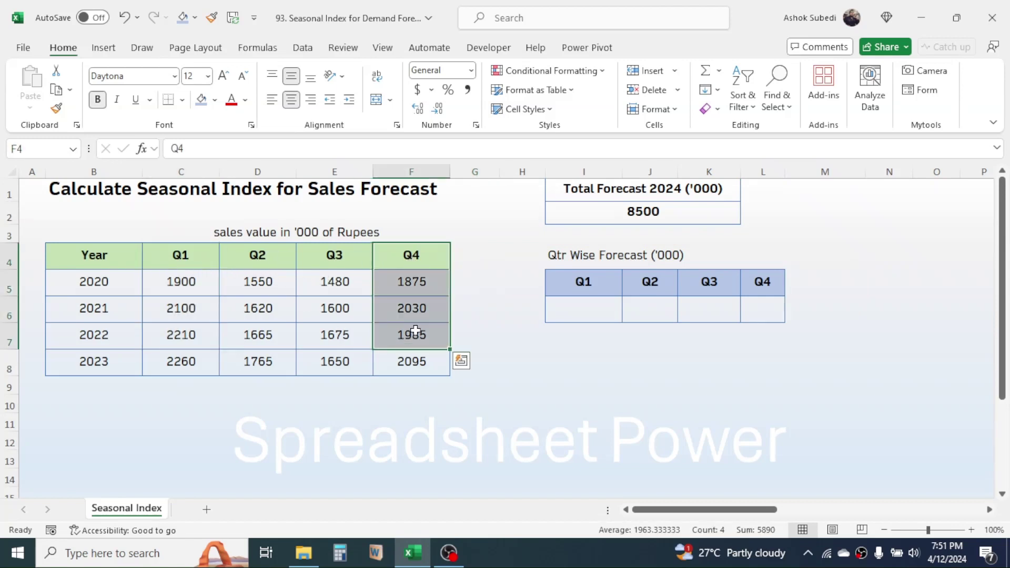
drag(257, 254, 266, 329)
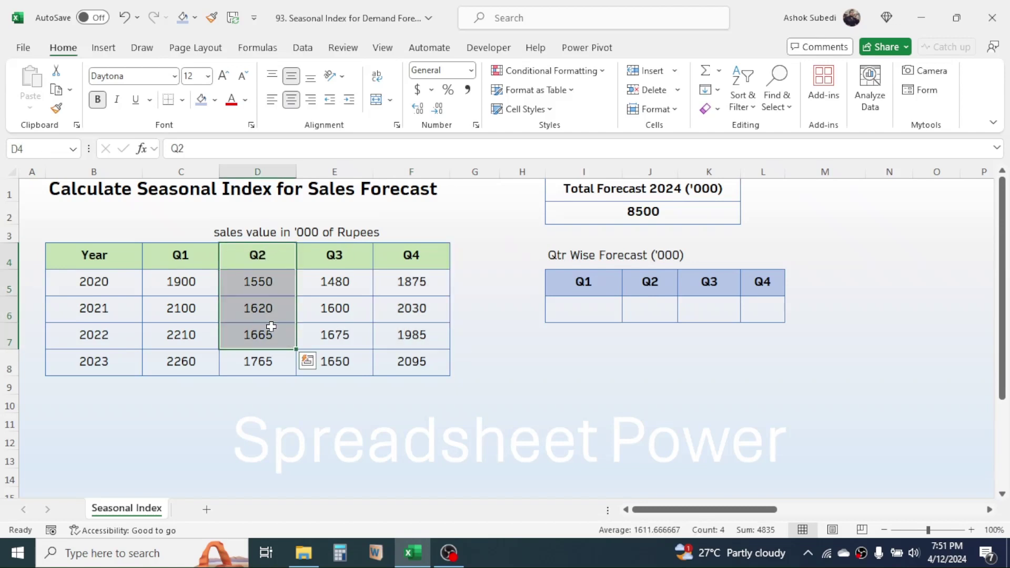
drag(344, 265, 347, 321)
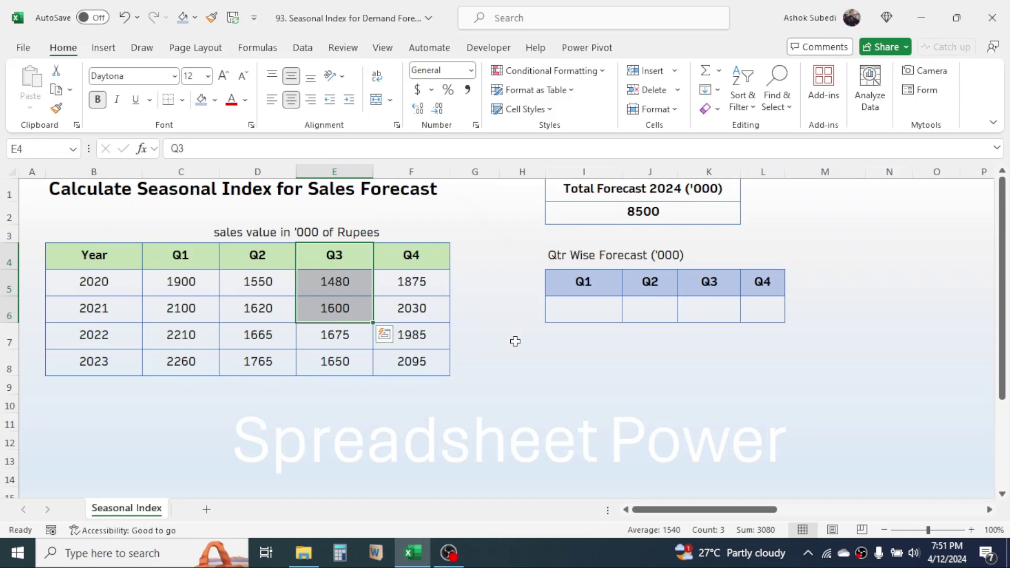
click(640, 211)
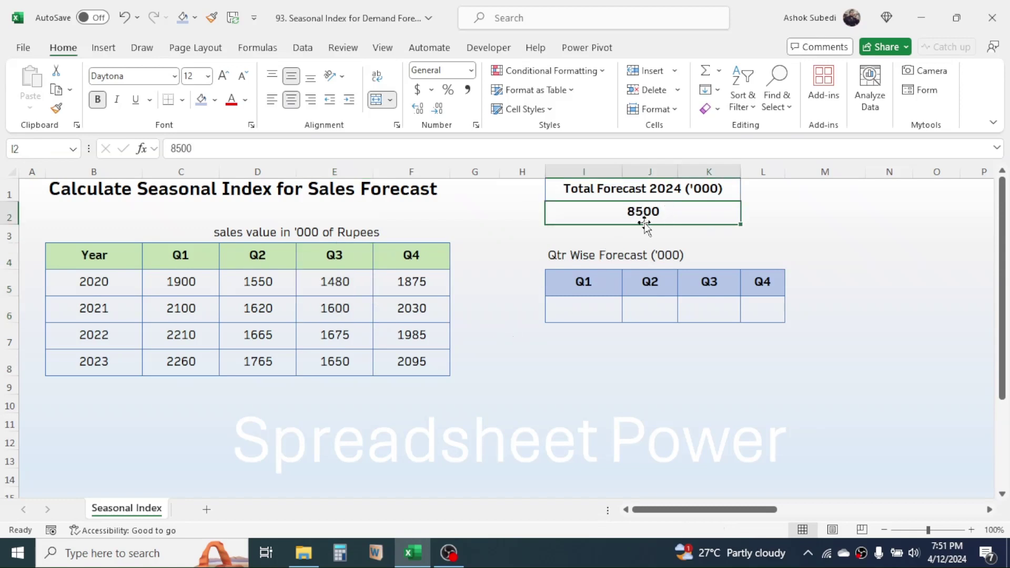
drag(597, 279, 589, 302)
drag(672, 283, 671, 308)
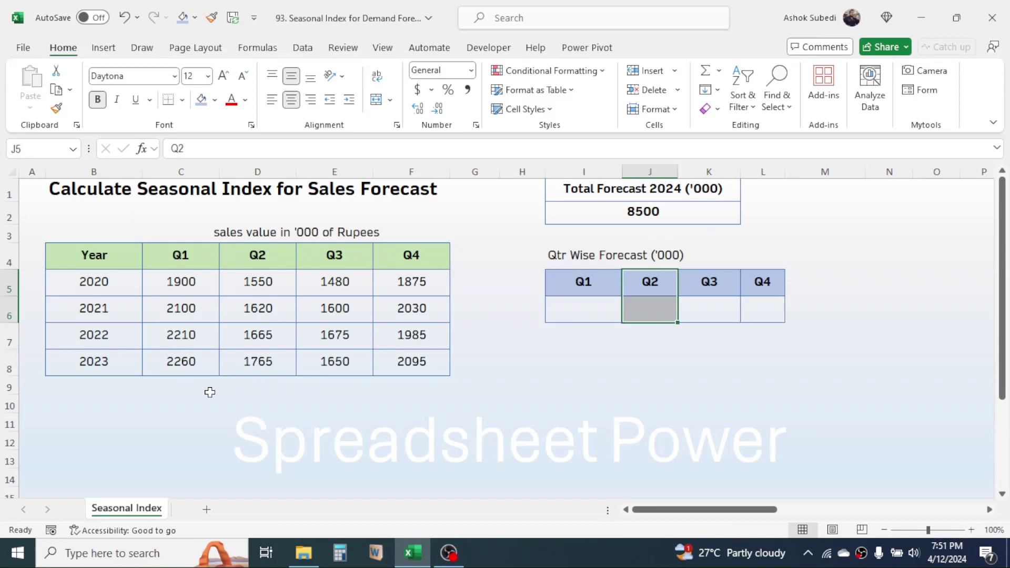
Step: Label cell B9 "S.I" and begin the Q1 seasonal index formula in C9 with =AVERAGE(C5:C8)
click(105, 393)
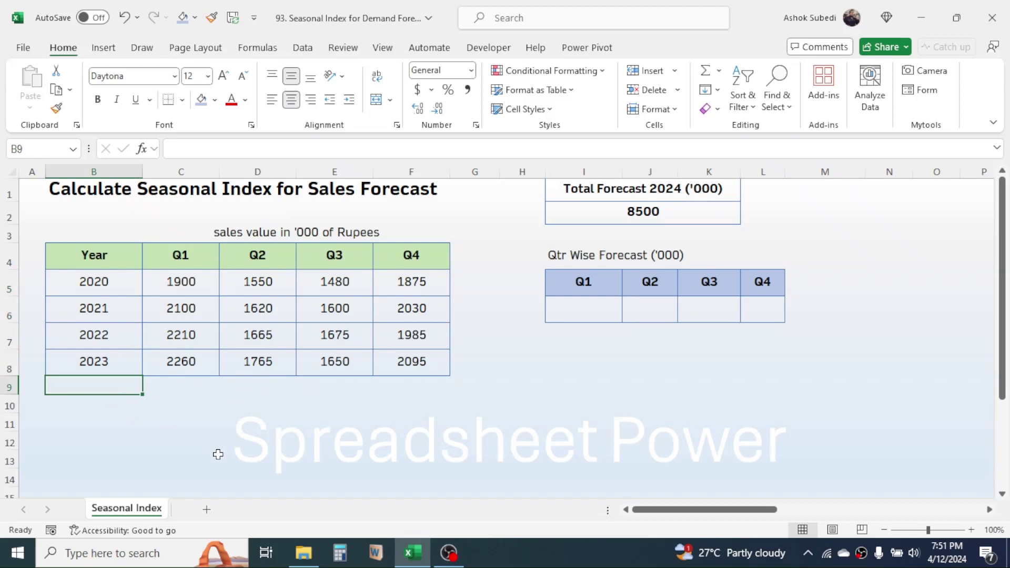
text(S.I)
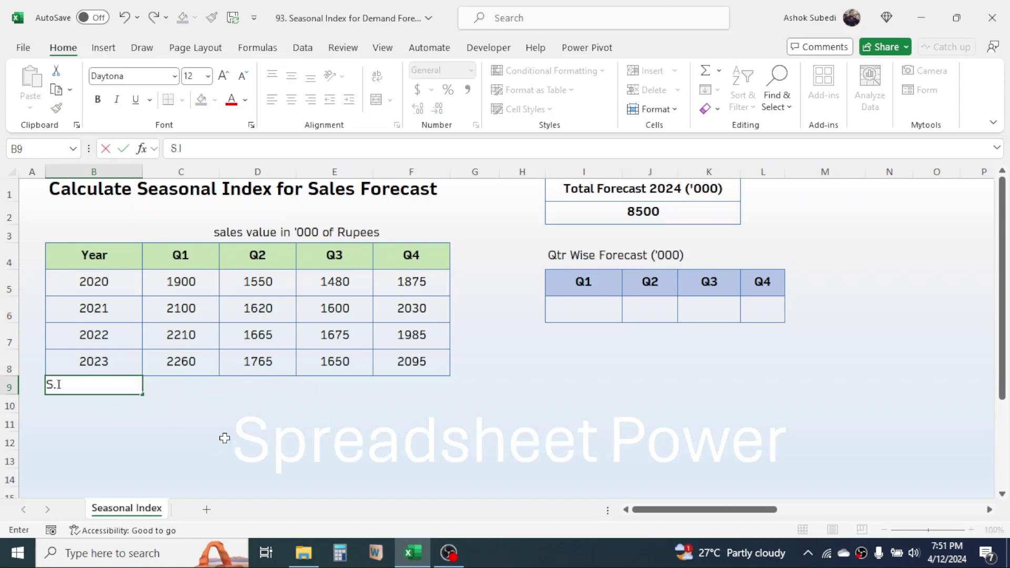
click(180, 385)
text(=)
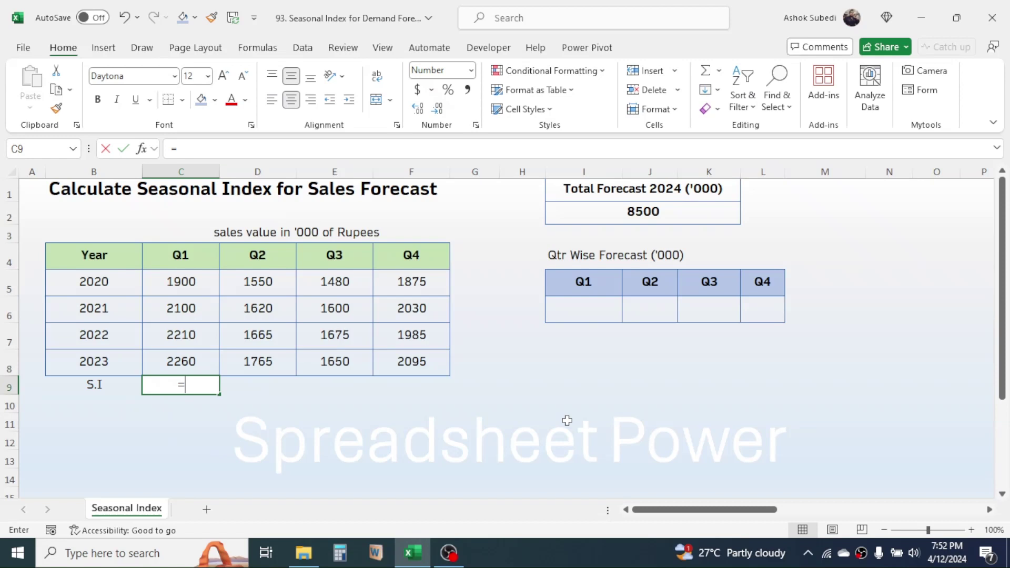
text(A)
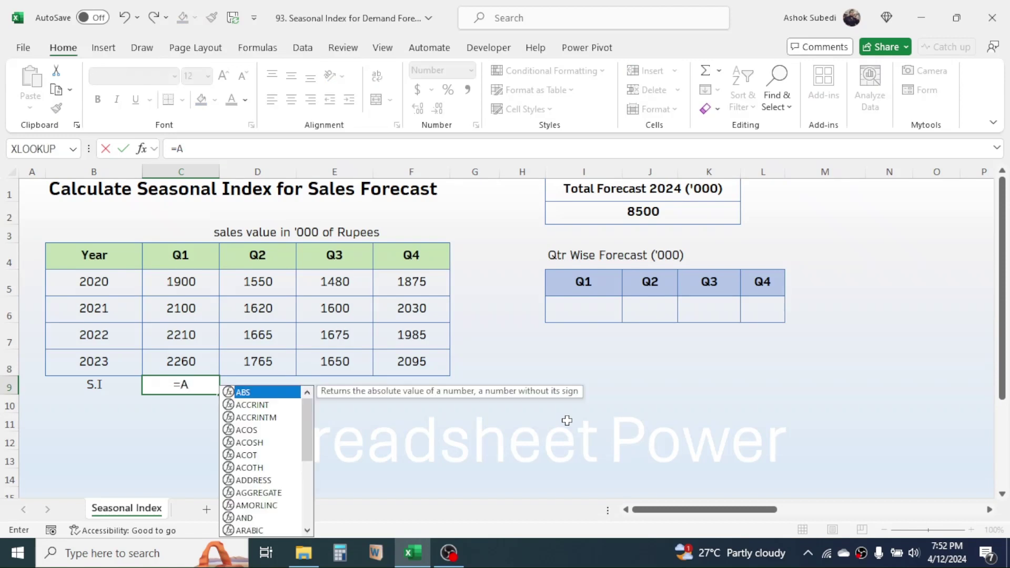
text(VERAGE()
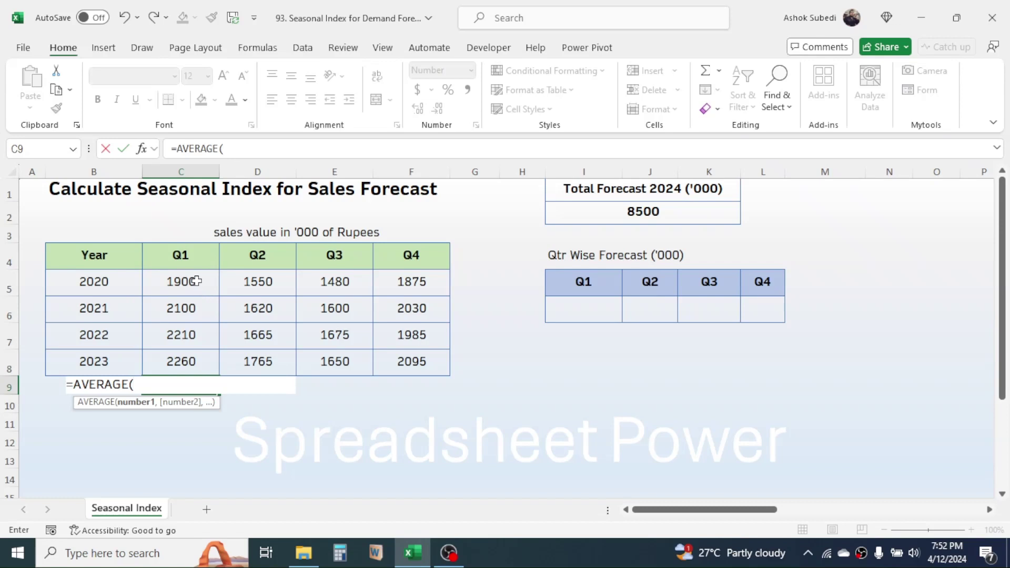
drag(196, 281, 194, 358)
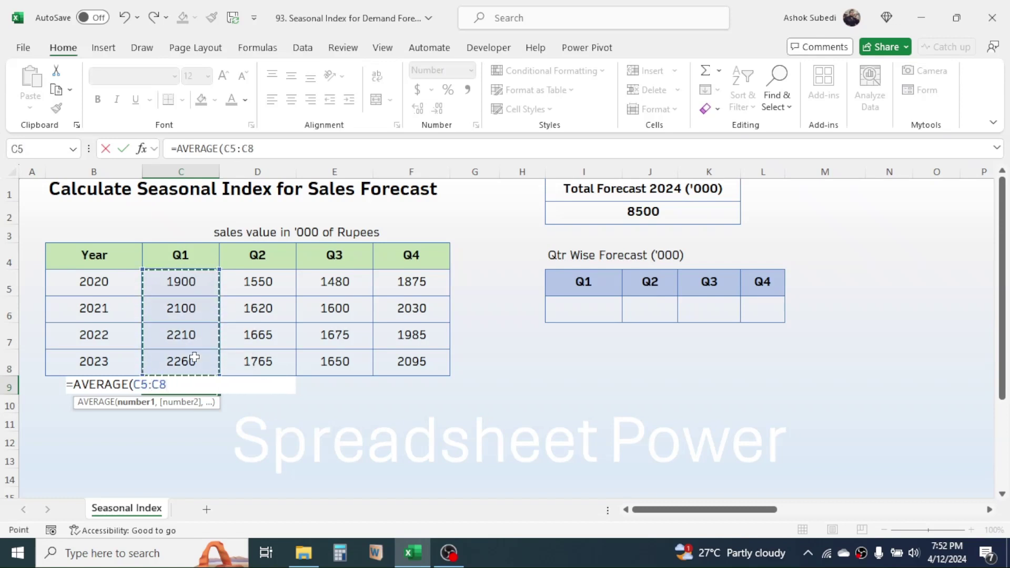
text())
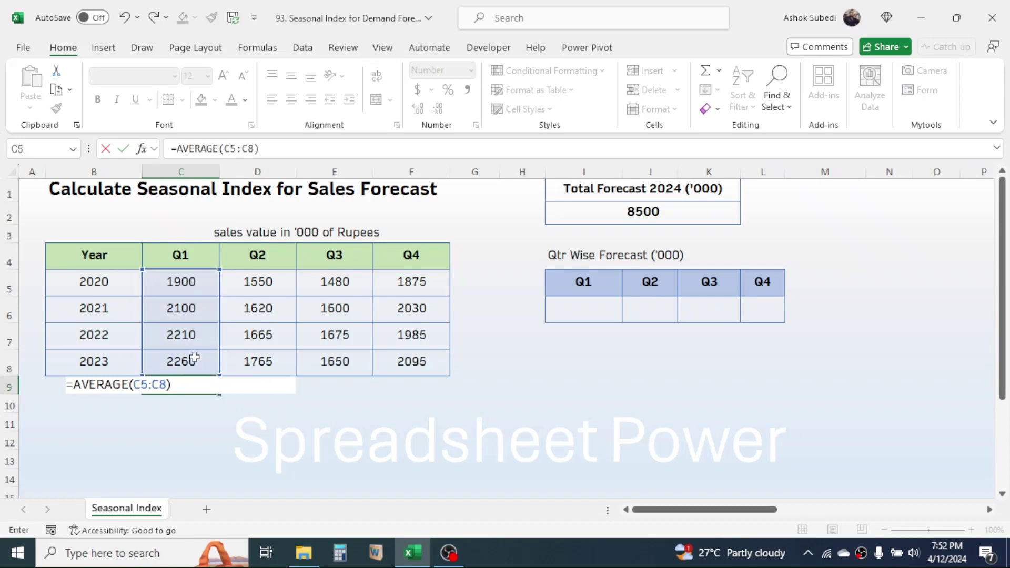
Step: Complete the C9 formula by dividing by the average of all quarterly sales as an absolute range, /AVERAGE($C$5:$F$8)
text(/AVEA)
key(BackSpace)
text(RAG)
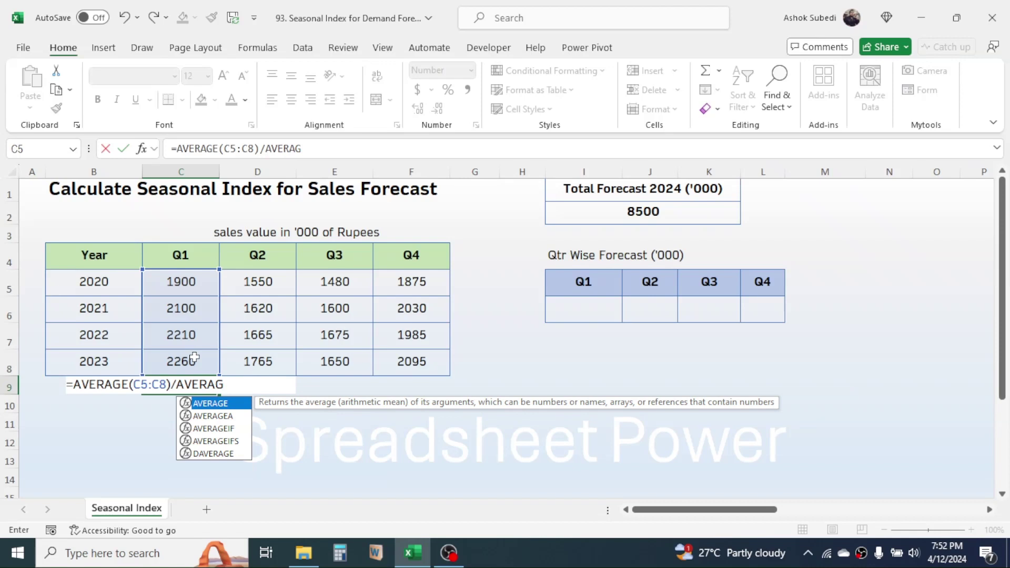
text(E()
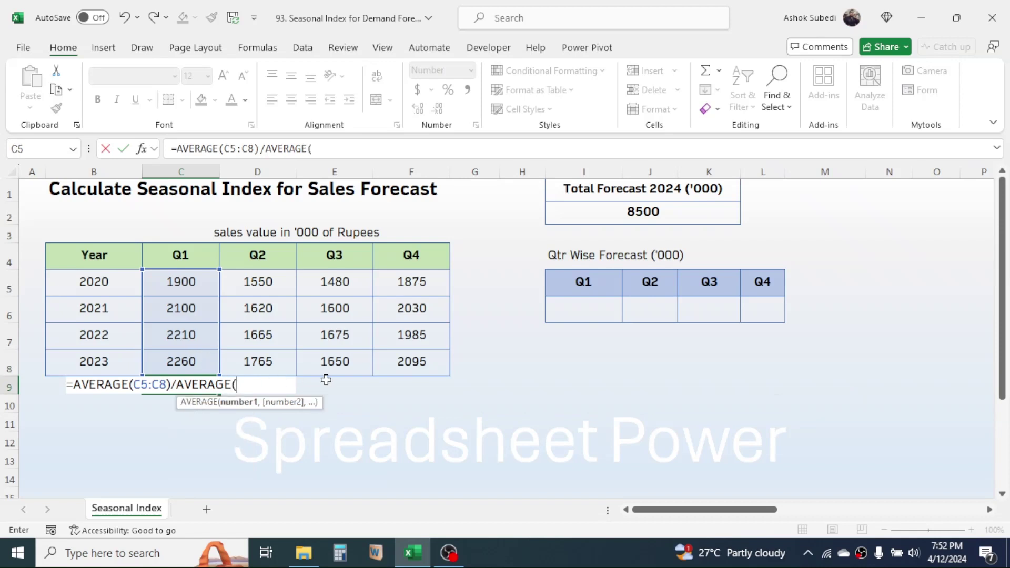
drag(183, 280, 412, 363)
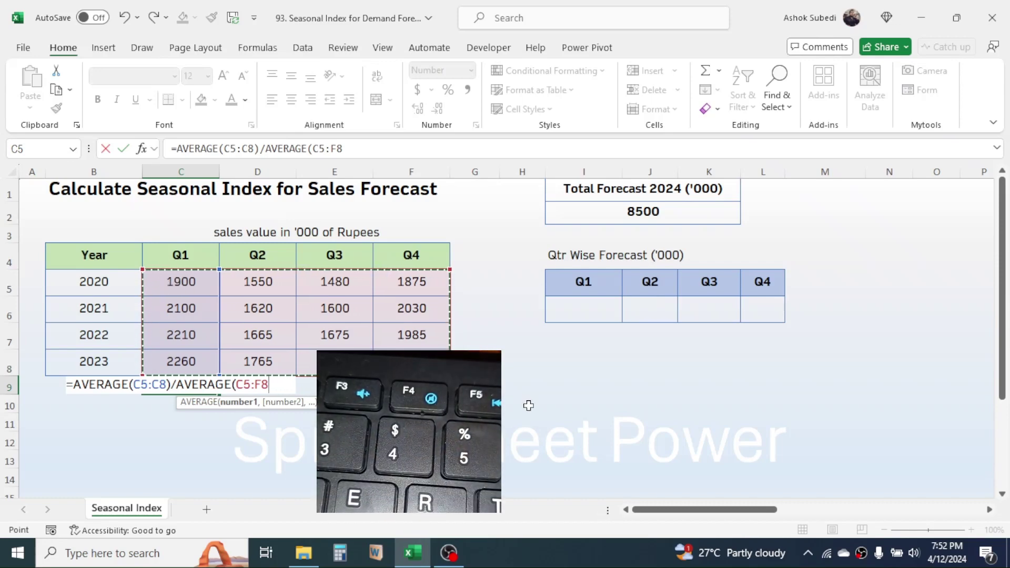
key(F4)
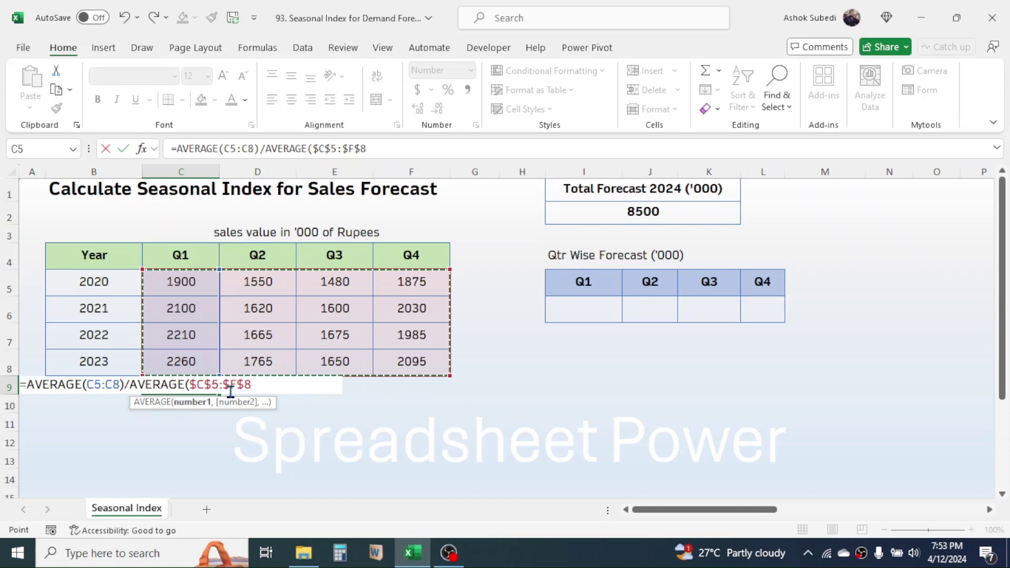
text())
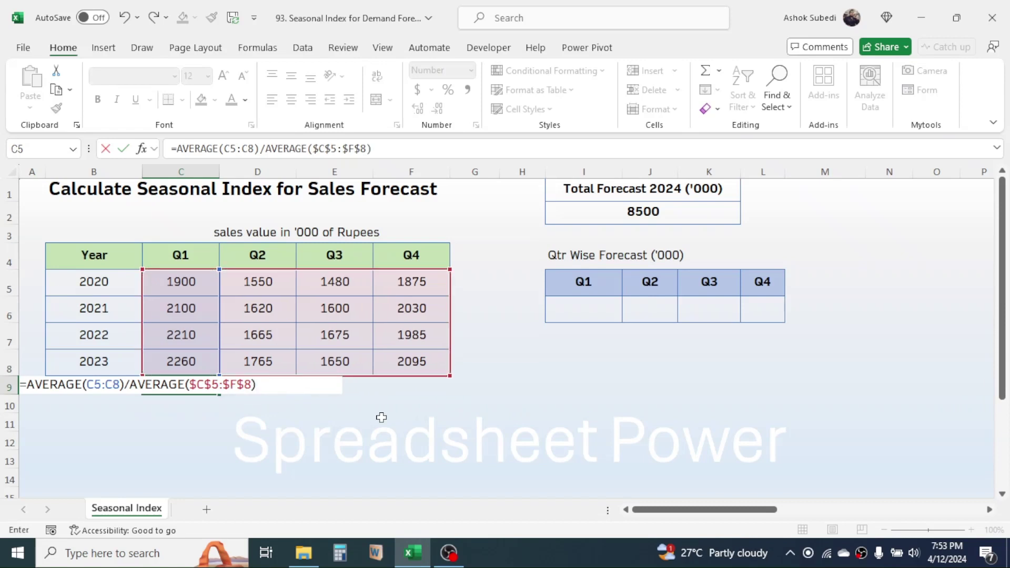
key(Return)
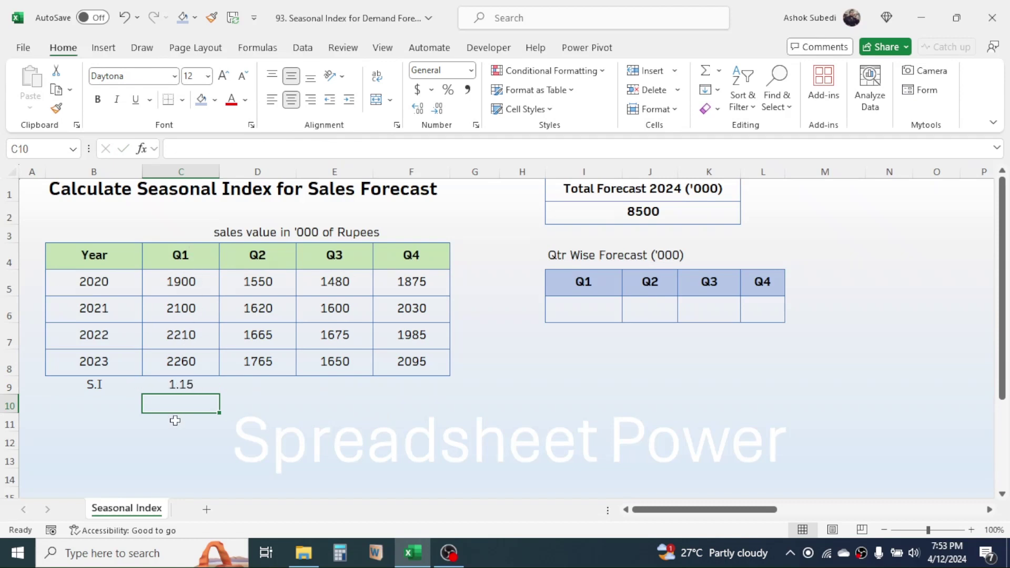
Step: Fill the seasonal index formula from C9 across to F9 and check each quarter's index
click(178, 386)
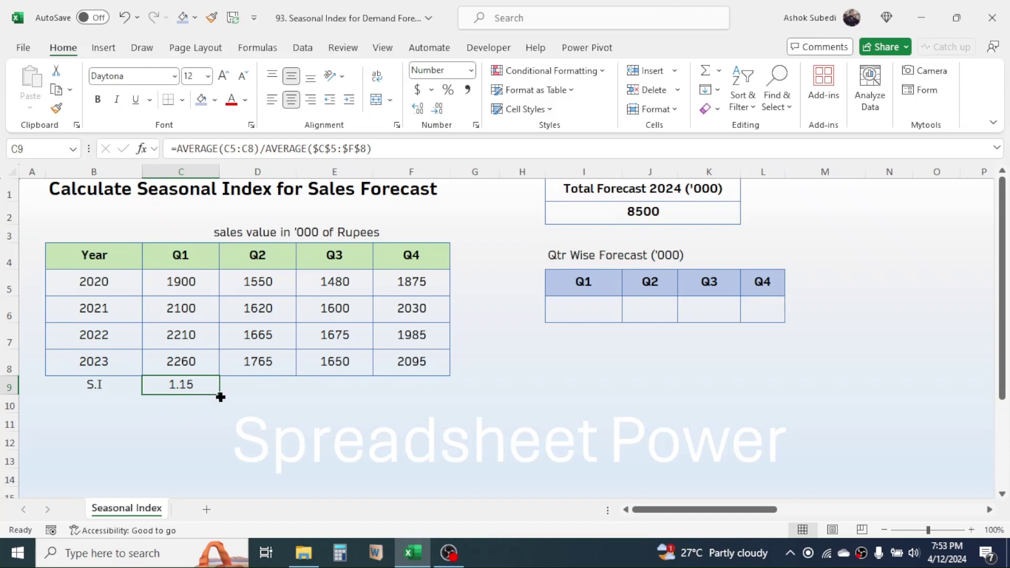
drag(220, 397, 454, 396)
click(502, 387)
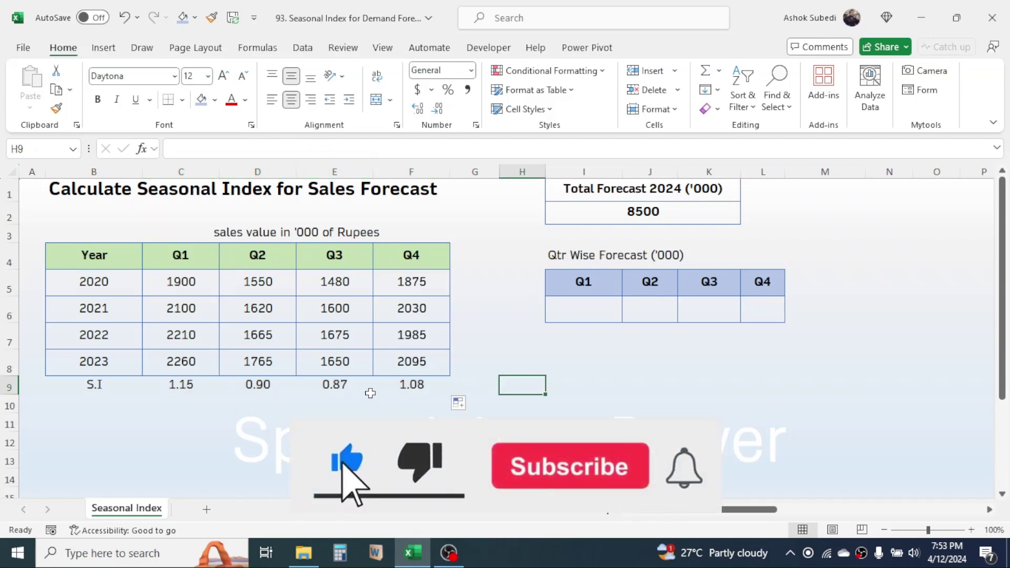
click(212, 393)
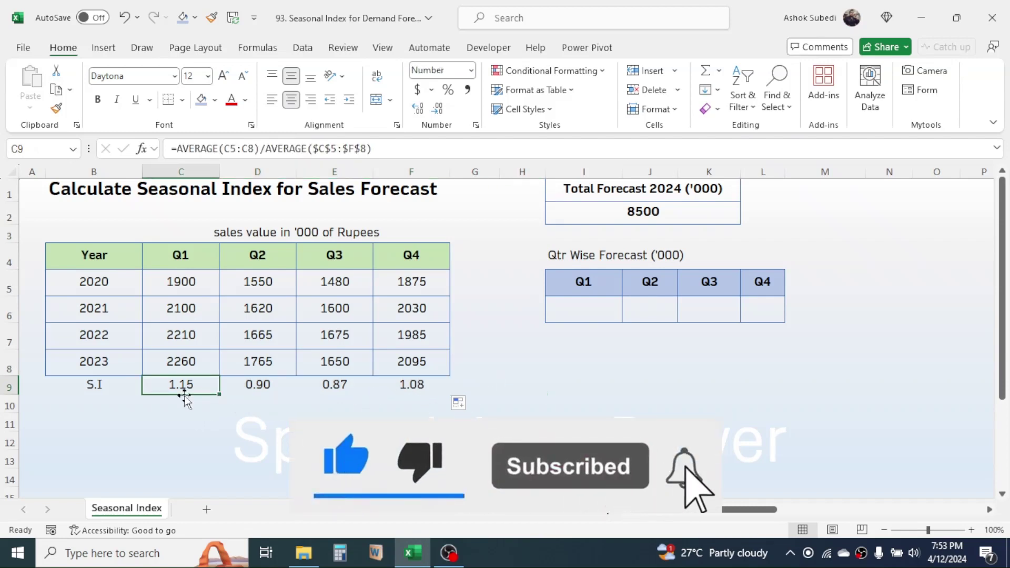
click(408, 392)
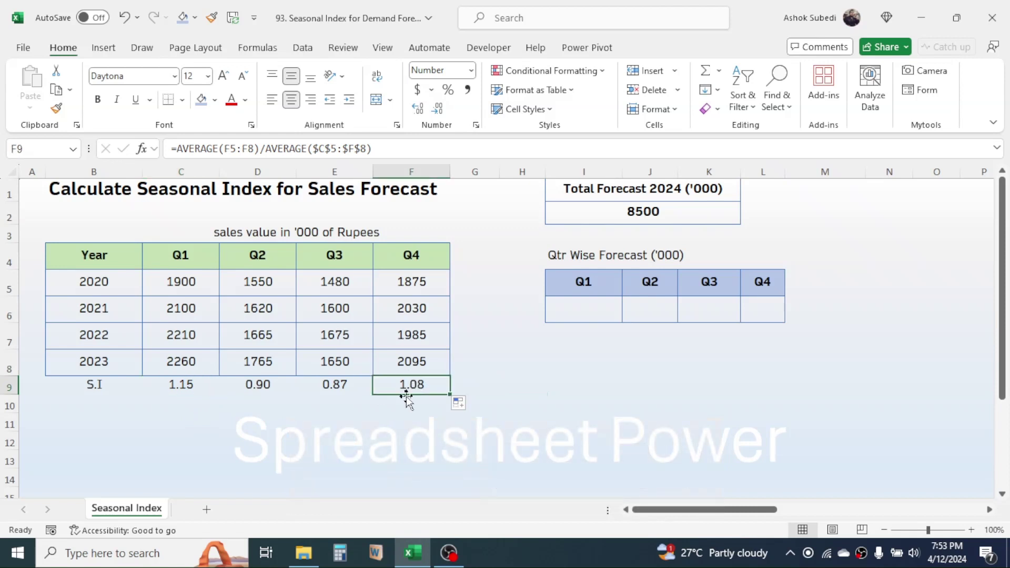
click(257, 386)
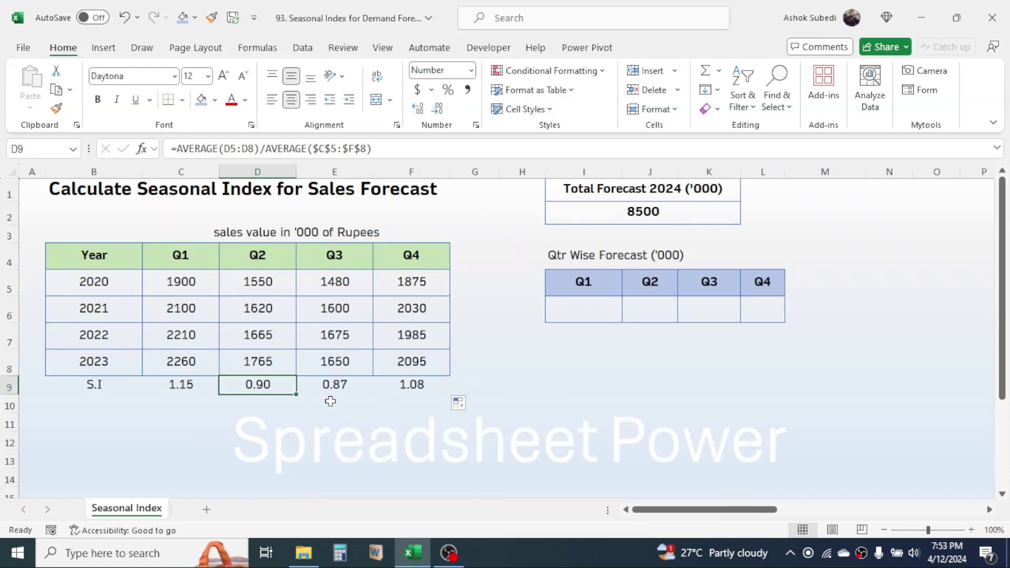
click(335, 385)
click(410, 405)
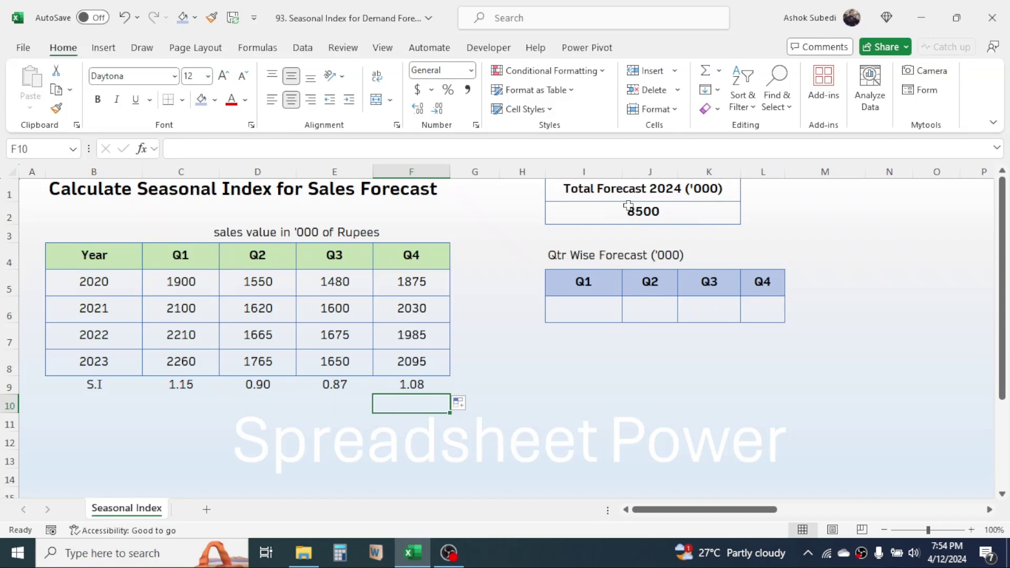
Step: Calculate the Q1 forecast in I6 from the 2024 total and the Q1 seasonal index with =($I$2/4)*C9
click(582, 310)
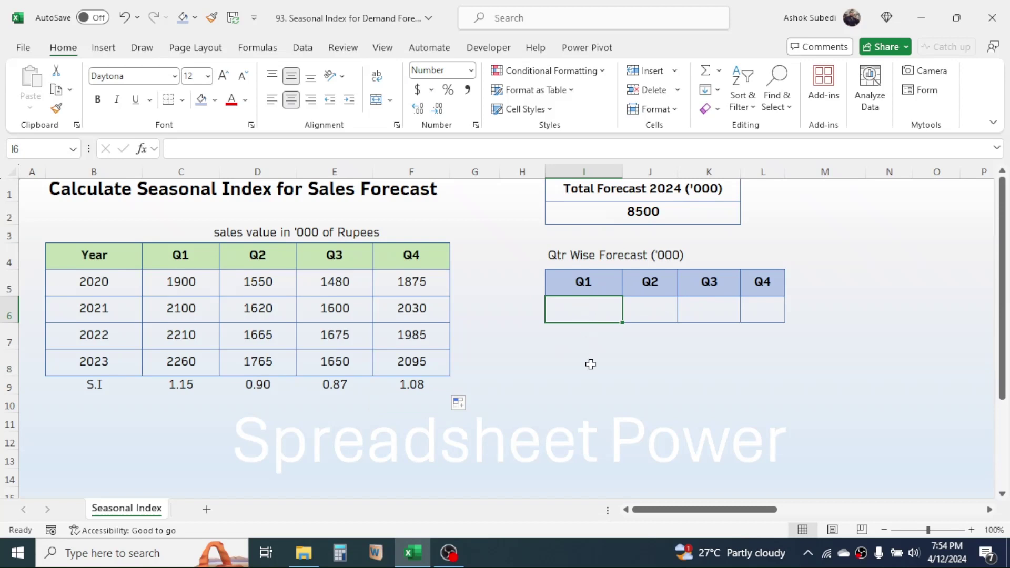
text(=)
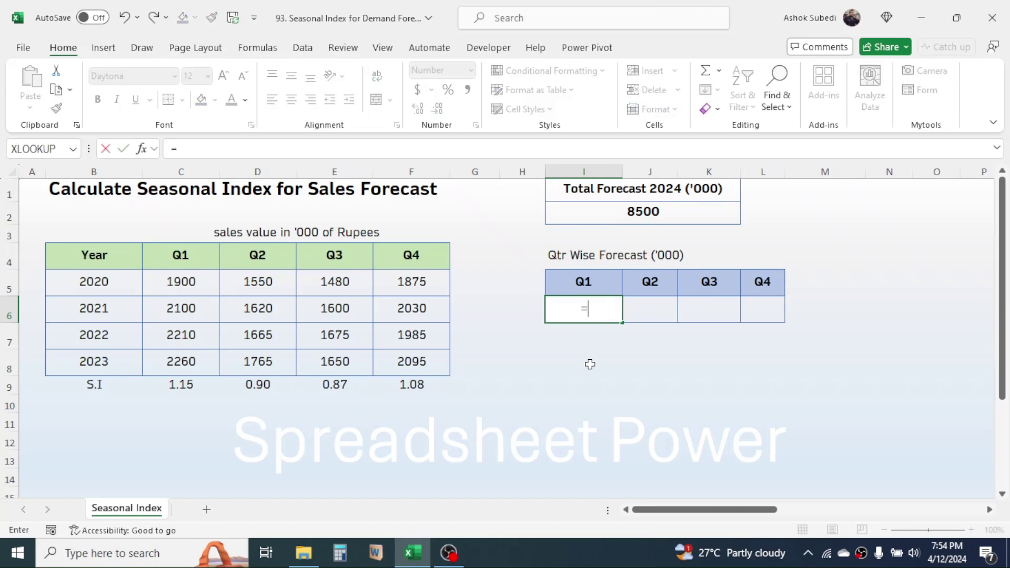
text(()
click(652, 211)
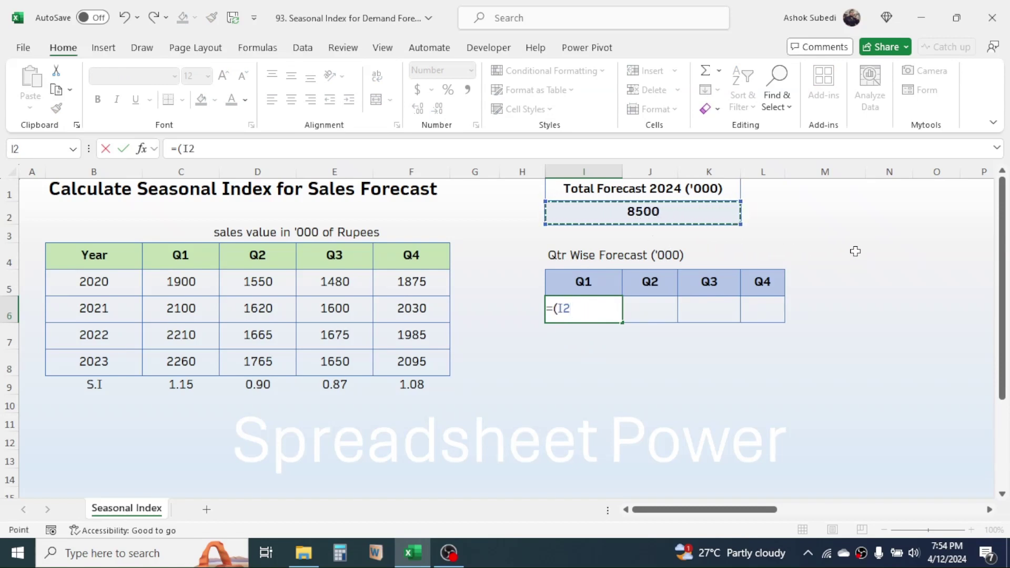
key(F4)
text(/4)*)
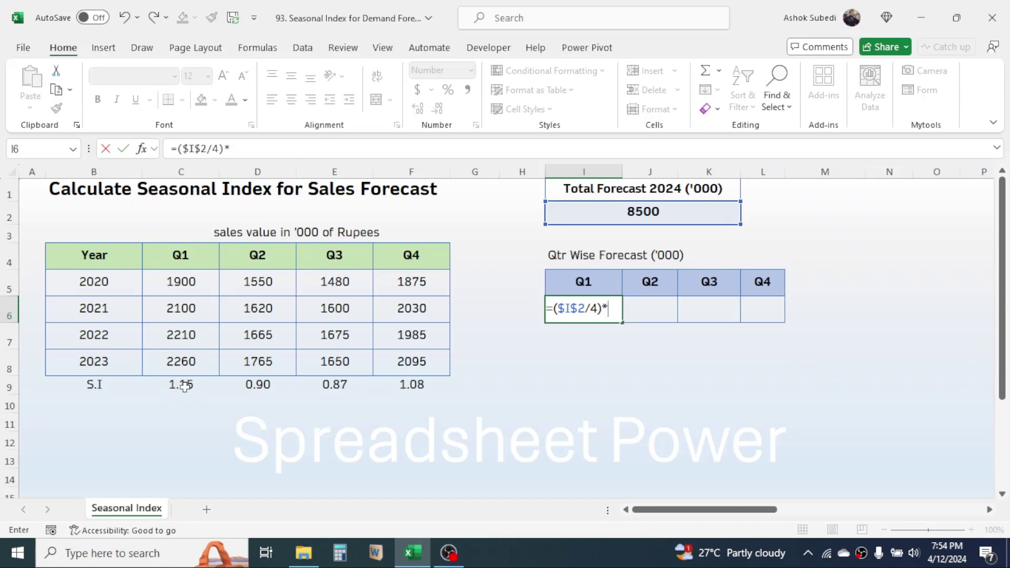
click(184, 386)
key(Return)
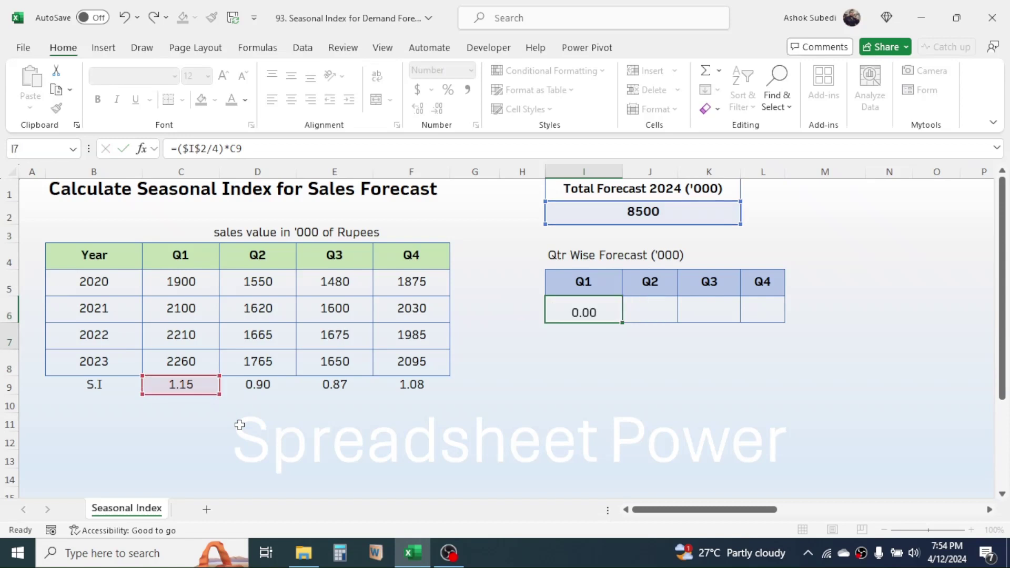
Step: Fill the Q1 forecast formula from I6 across to L6, widen column L to fit its value, and check the sum of the four quarters
click(588, 308)
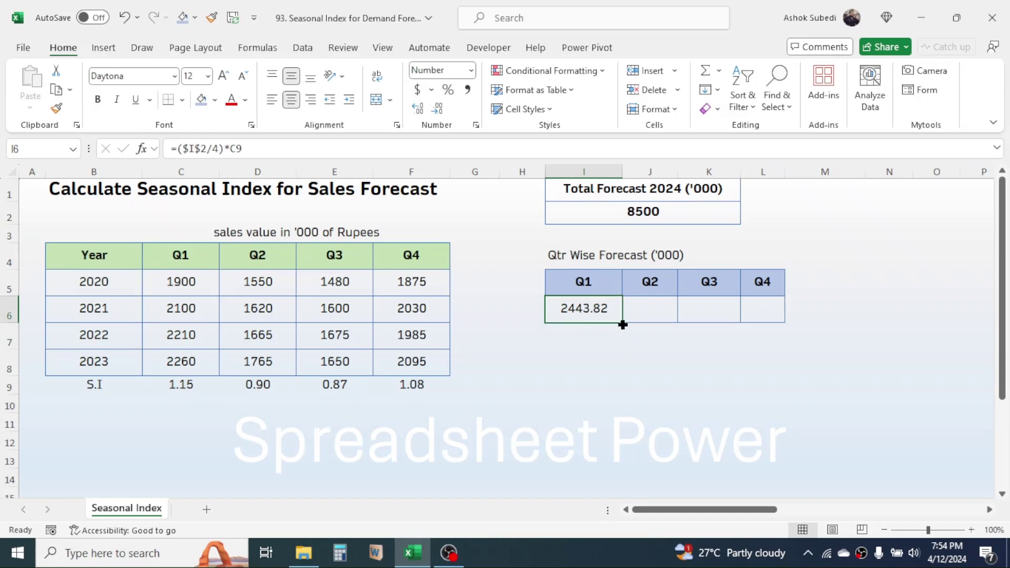
drag(623, 325, 763, 322)
click(746, 363)
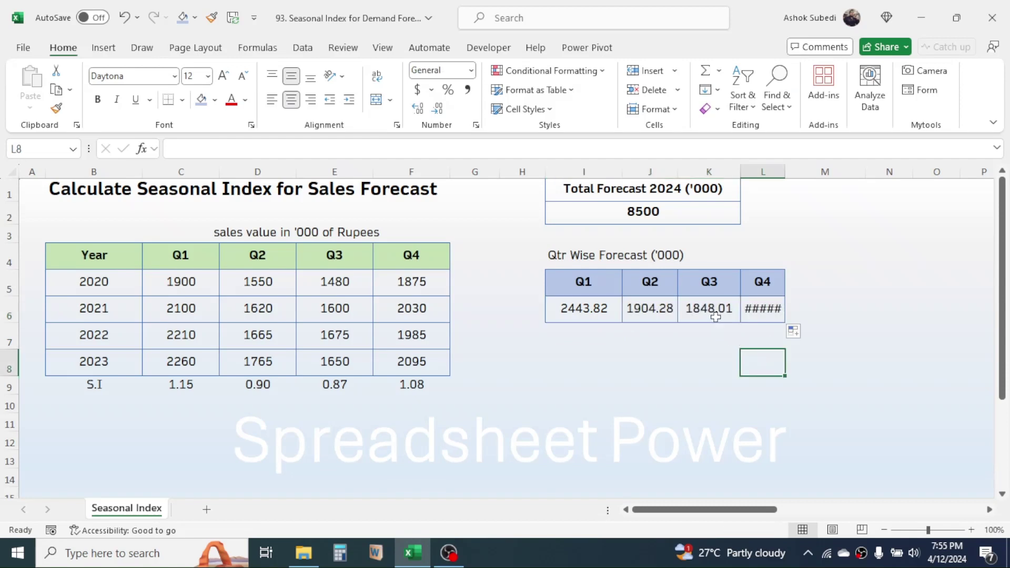
drag(781, 172, 802, 172)
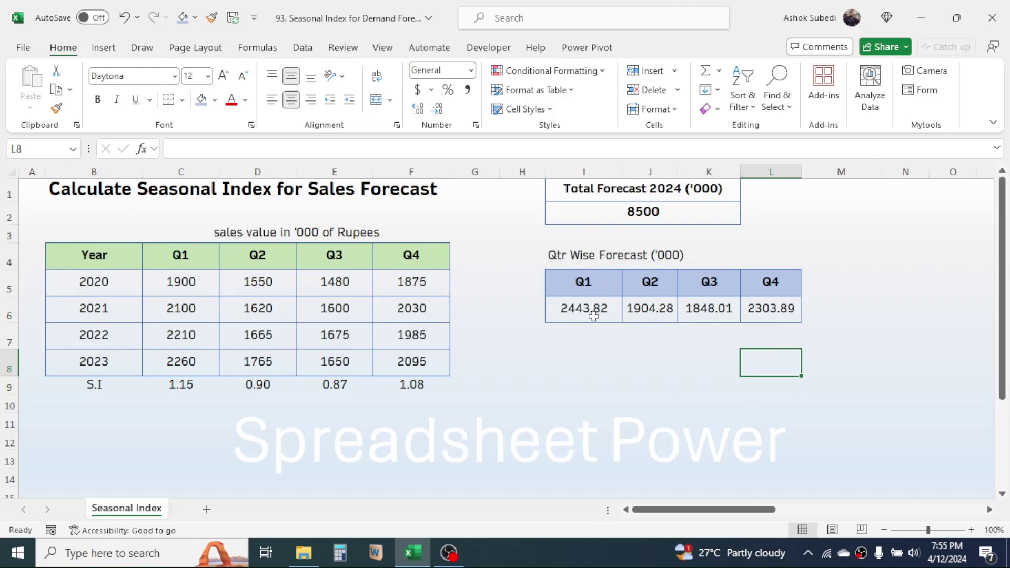
drag(593, 317, 767, 317)
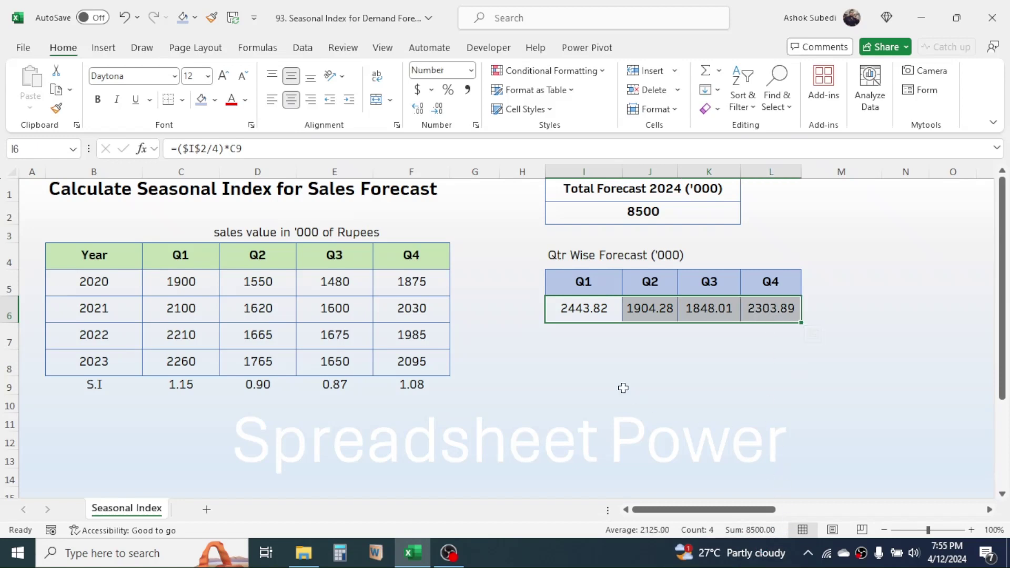
click(624, 371)
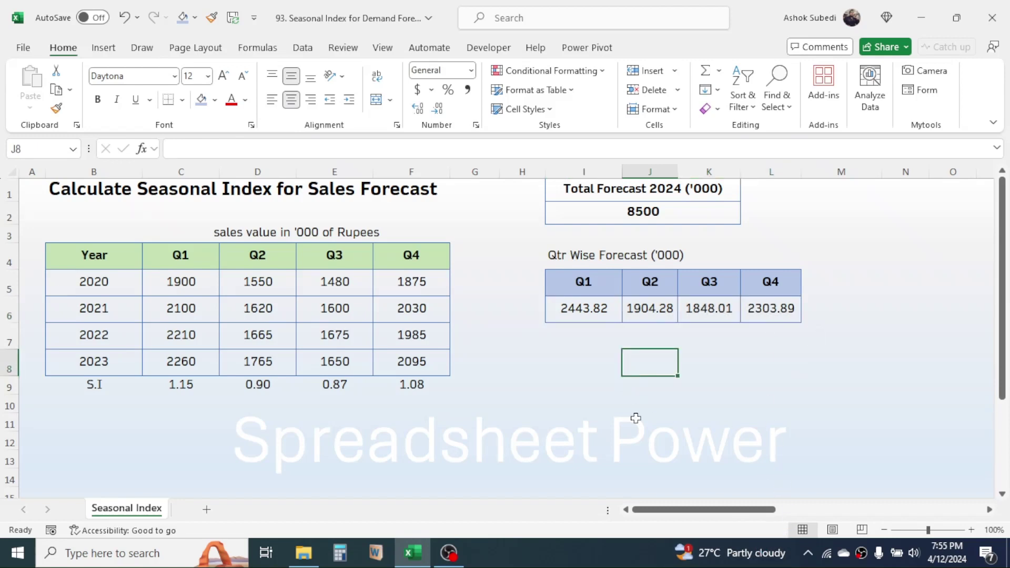